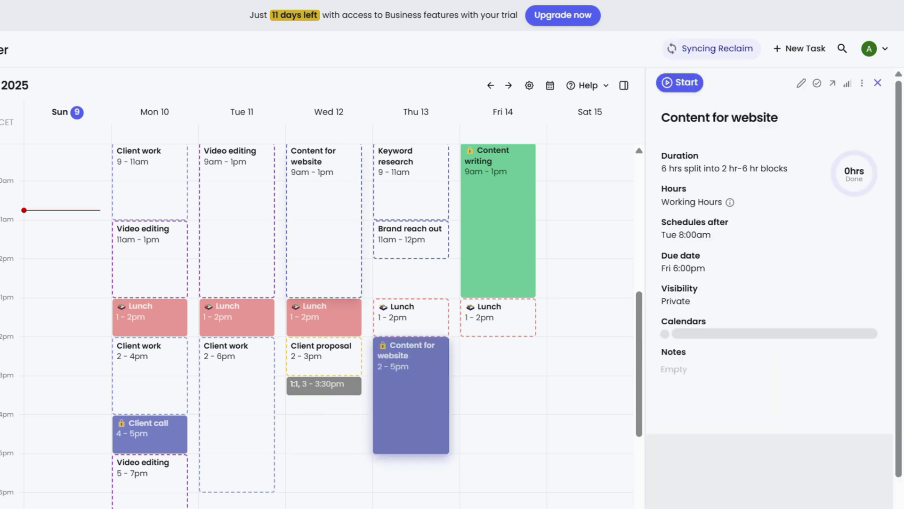
Change the Content for website task's colour to purple and set its due date to March 13.
click(801, 83)
click(683, 234)
click(632, 323)
click(769, 274)
click(709, 303)
click(869, 436)
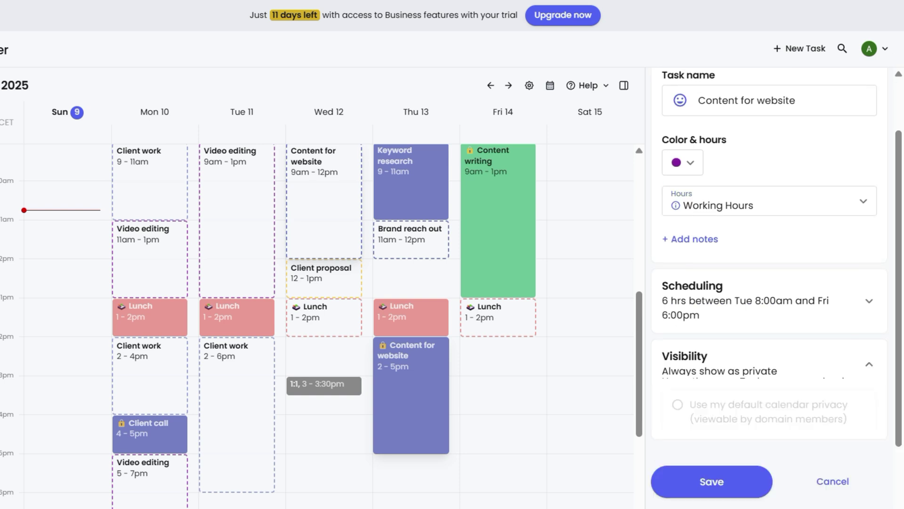
scroll(767, 329, down, 5)
click(711, 385)
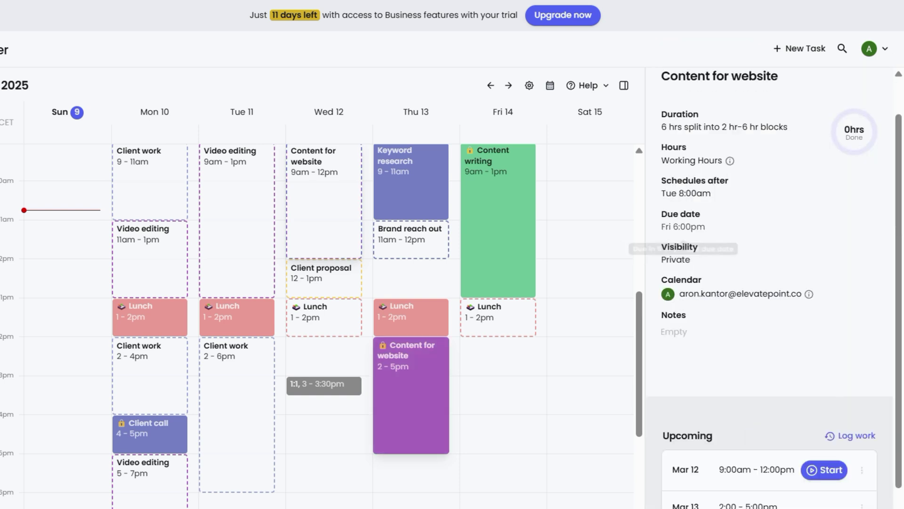
click(683, 226)
click(621, 333)
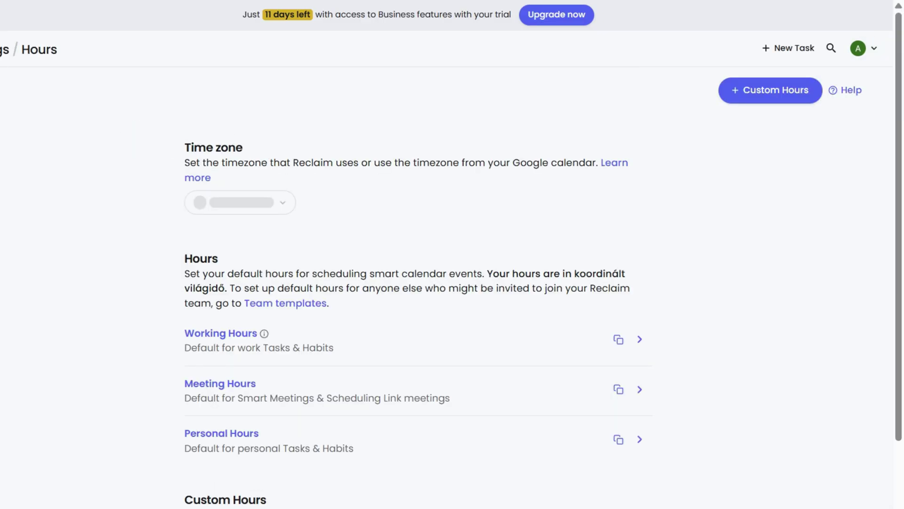
Expand the default Working Hours and Meeting Hours to examine the days and times available for scheduling.
scroll(452, 255, down, 2)
click(220, 262)
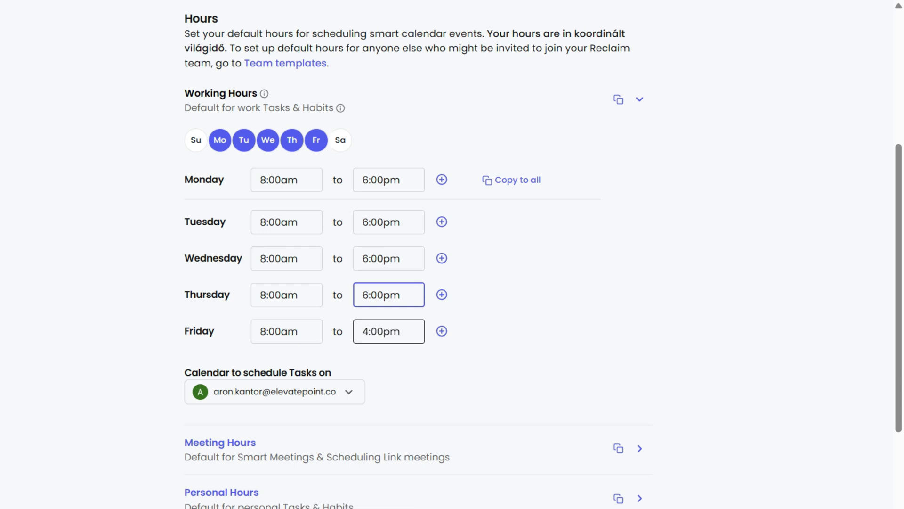
scroll(245, 330, down, 1)
click(220, 442)
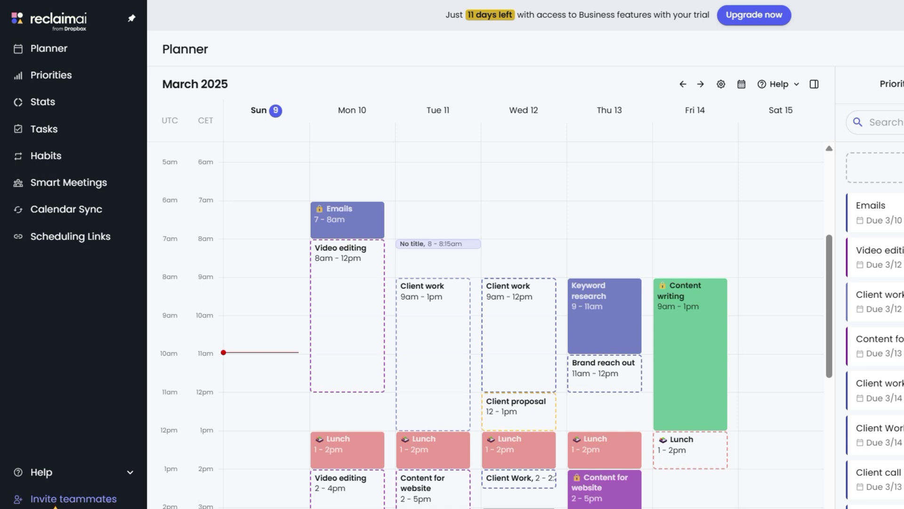
From the task list, start a new task named "Client work (SEO and content)" with a 4-hour duration and a 2-hour minimum block.
click(35, 136)
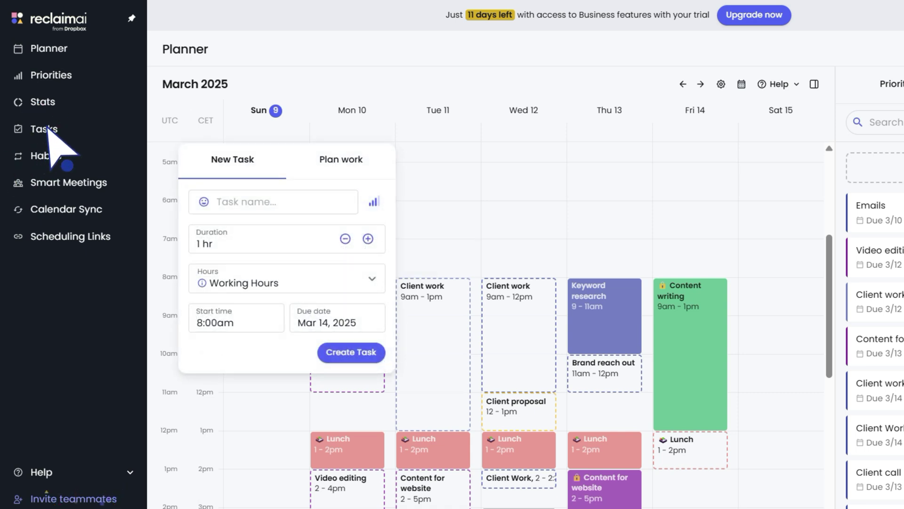
click(47, 130)
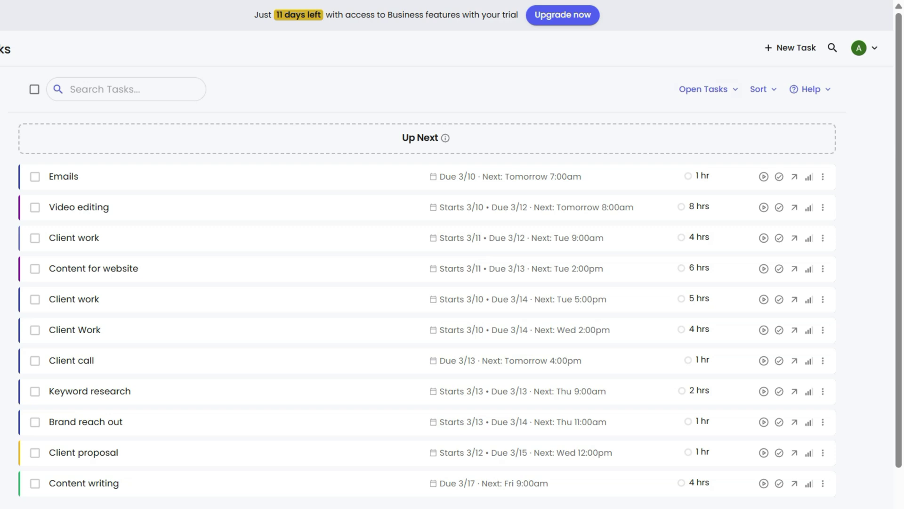
click(803, 56)
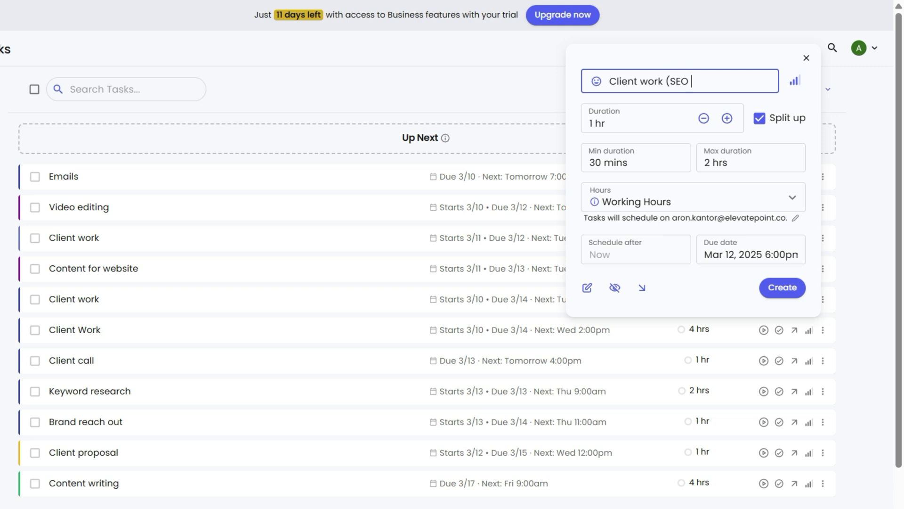
click(795, 80)
key(Escape)
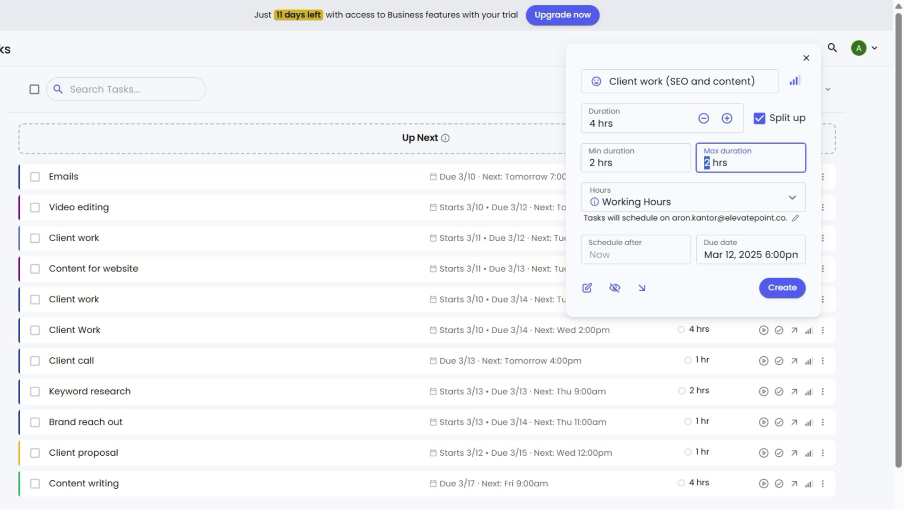
Schedule the new task after Mar 10, 2025 7:00am, with a due date of Mar 14, 2025 4:00pm.
click(565, 376)
click(751, 250)
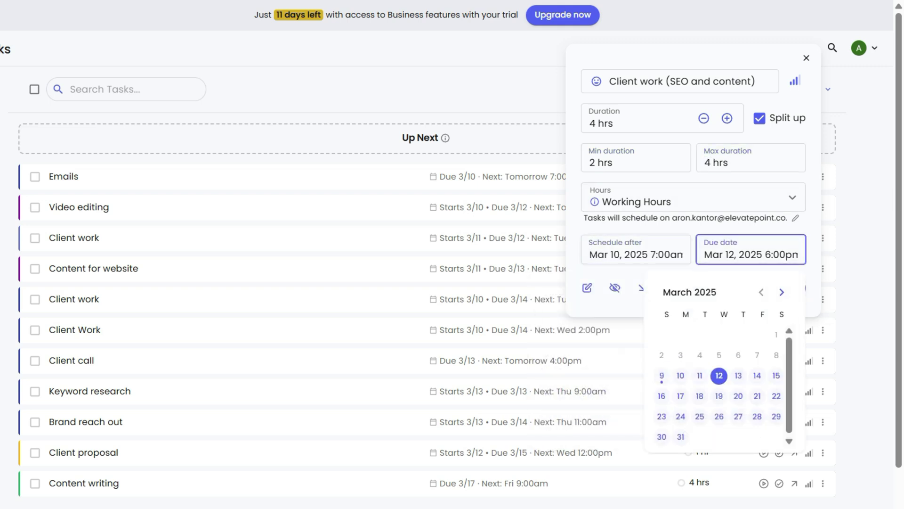
click(758, 376)
Switch the new client work task's visibility off private, add a note, and create the task.
click(615, 287)
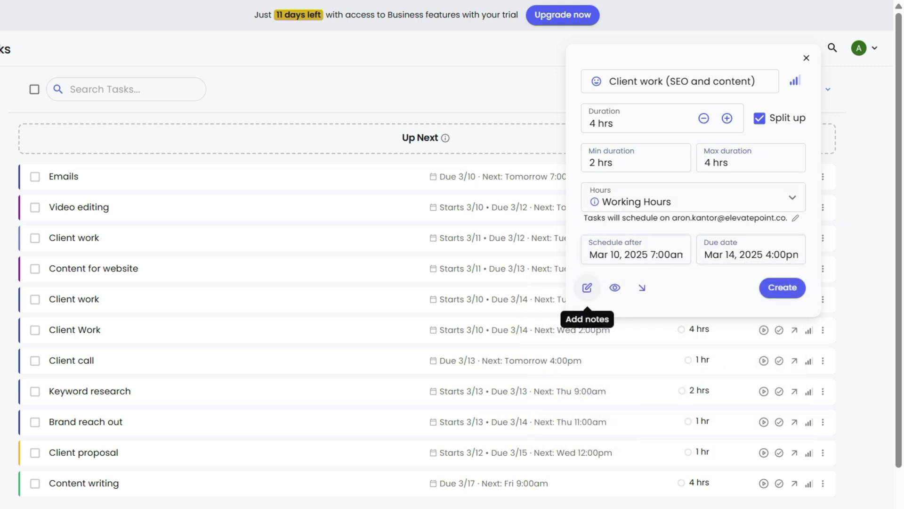
click(586, 287)
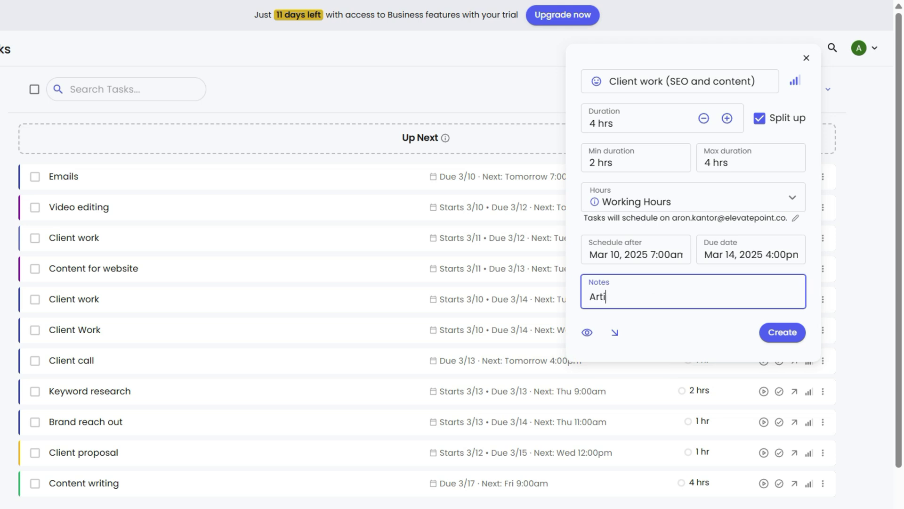
click(789, 332)
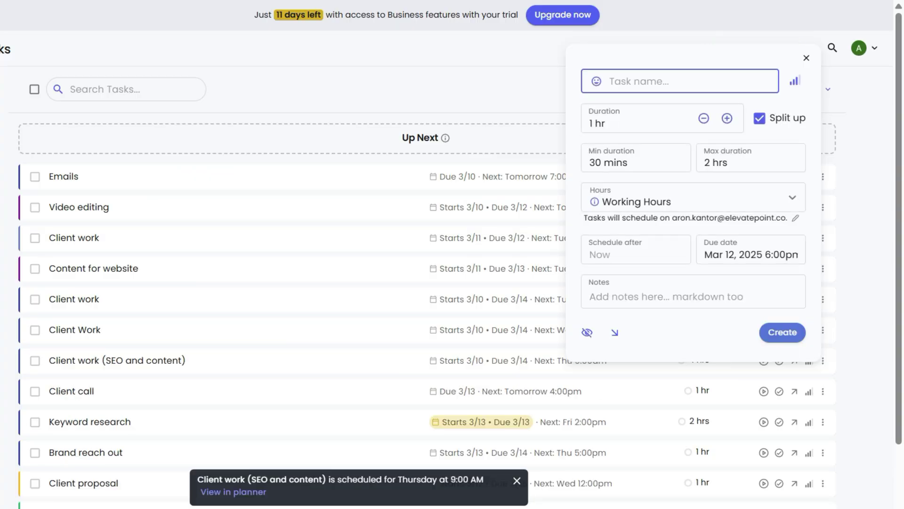
Move the Video editing task into Up Next and start working on it immediately.
click(233, 491)
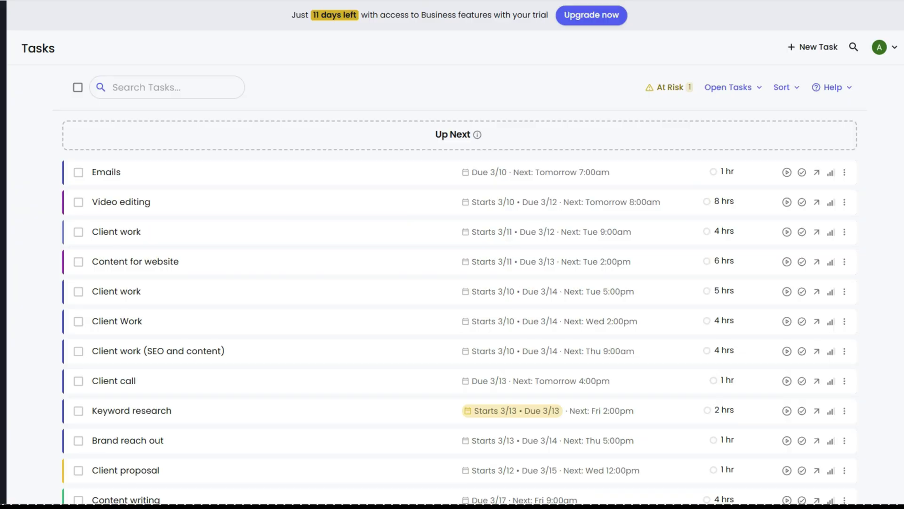
drag(121, 201, 172, 134)
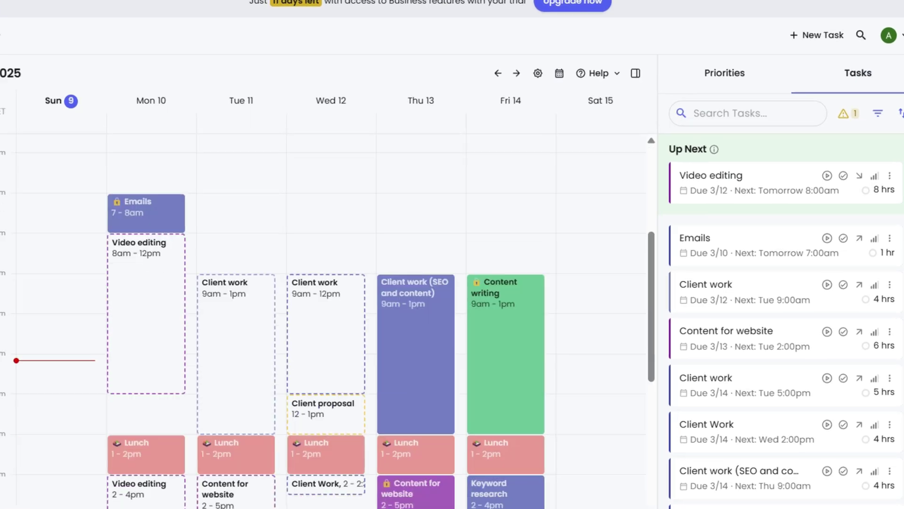
click(813, 171)
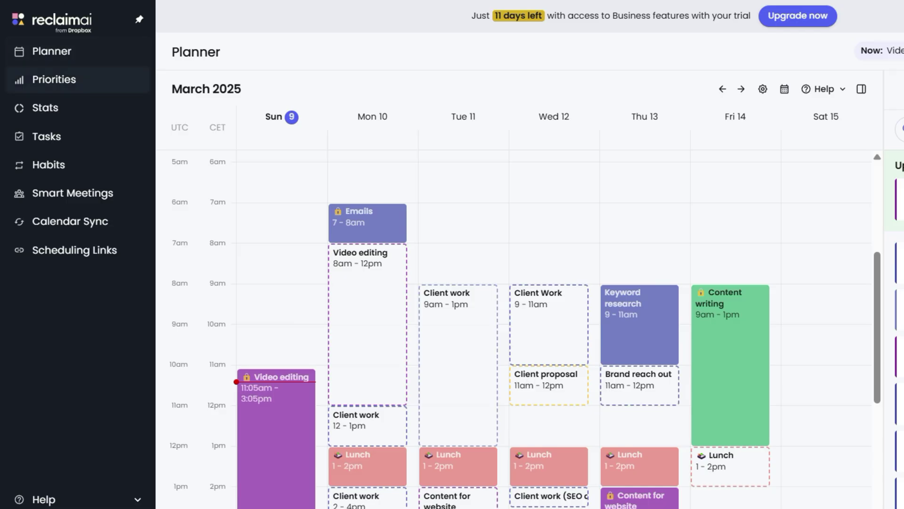
In the habit details for GYM, set the category to Personal and the colour to yellow.
click(49, 164)
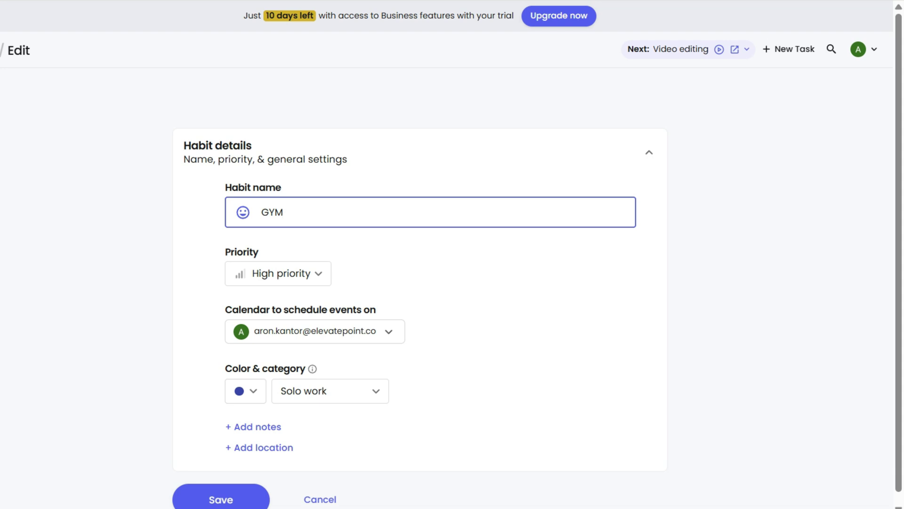
scroll(420, 282, down, 2)
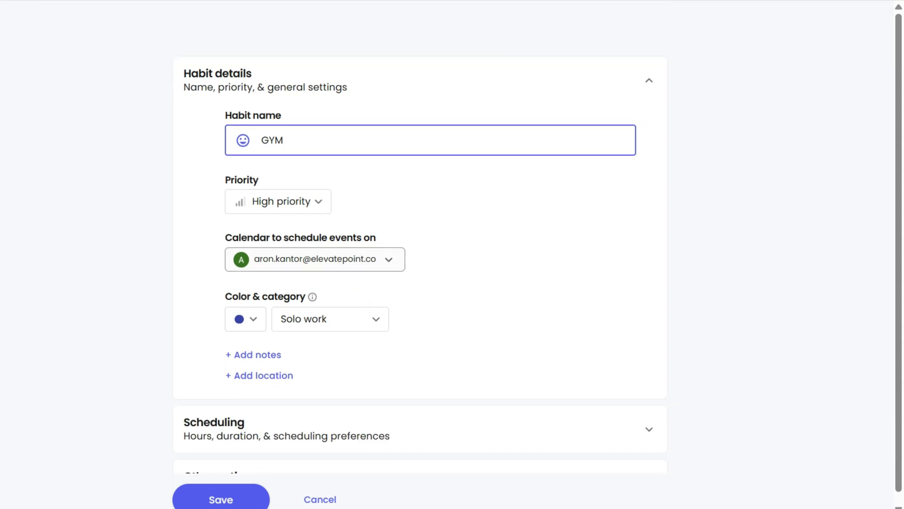
scroll(315, 188, down, 2)
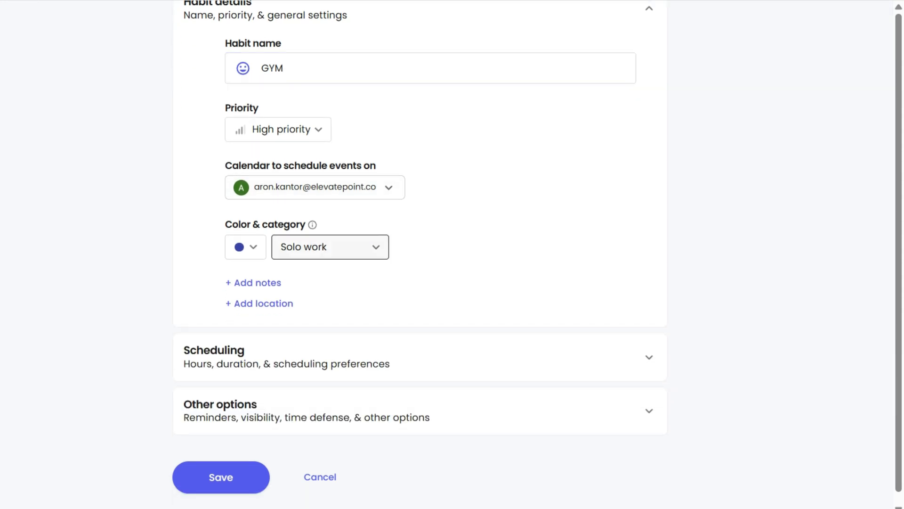
click(330, 247)
click(313, 296)
click(245, 247)
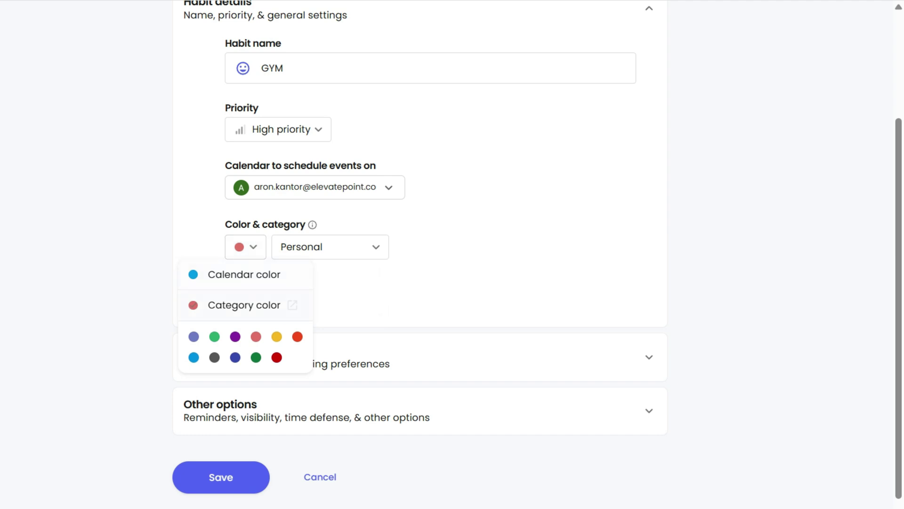
click(276, 337)
Schedule the GYM habit to repeat weekly, 2 times a week, ideally on Tuesday and Thursday.
click(283, 357)
scroll(420, 282, down, 8)
click(420, 295)
click(417, 351)
Set the GYM habit's ideal time to 8:00am and its minimum and maximum duration to 1 hr 30 mins.
scroll(420, 255, down, 2)
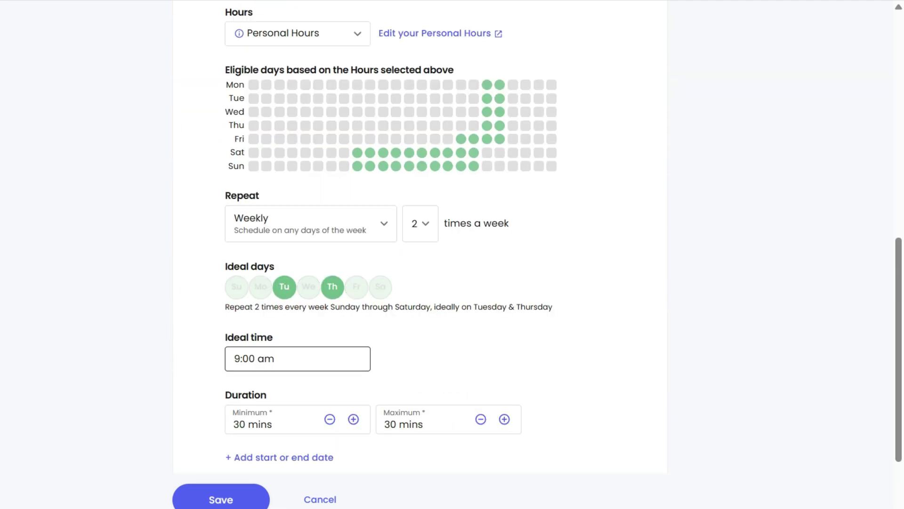
text(8)
key(Tab)
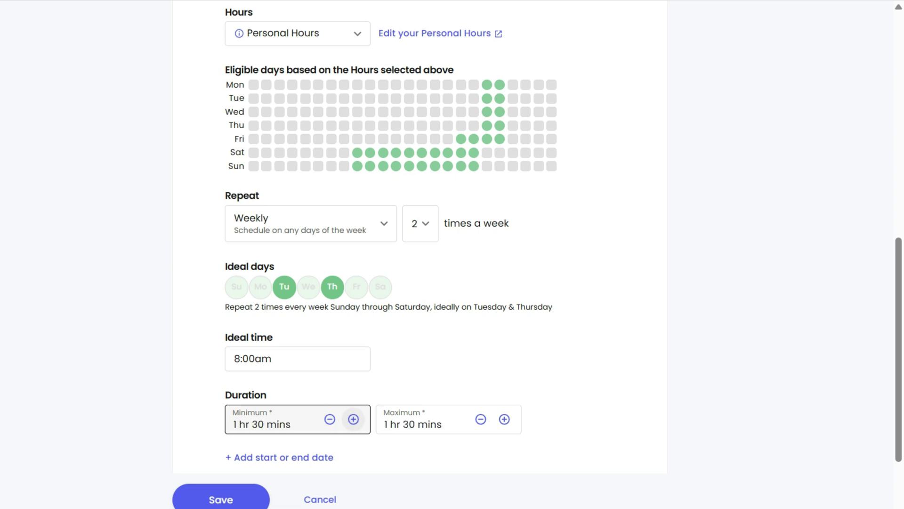
scroll(420, 254, down, 15)
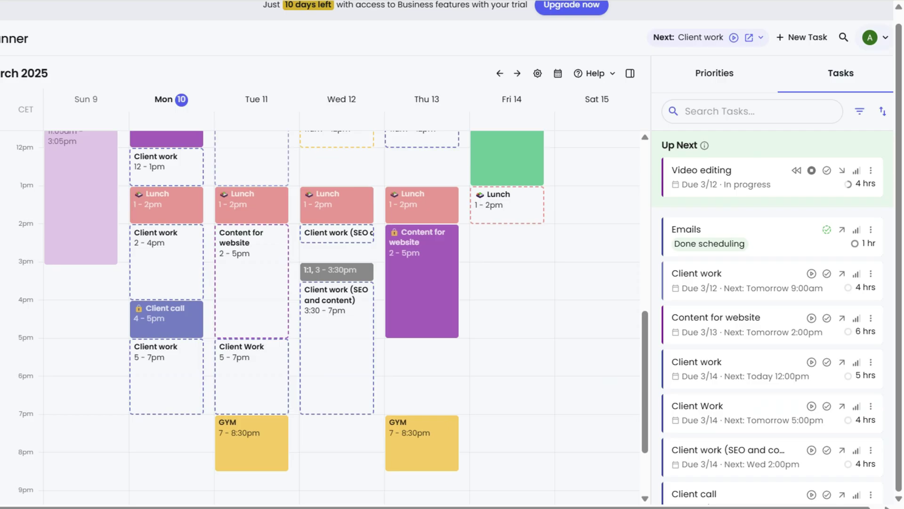
In the account's hours settings, set Meeting Hours to Wednesday 9:00am to 4:00pm and Friday 8:00am to 4:00pm.
click(859, 48)
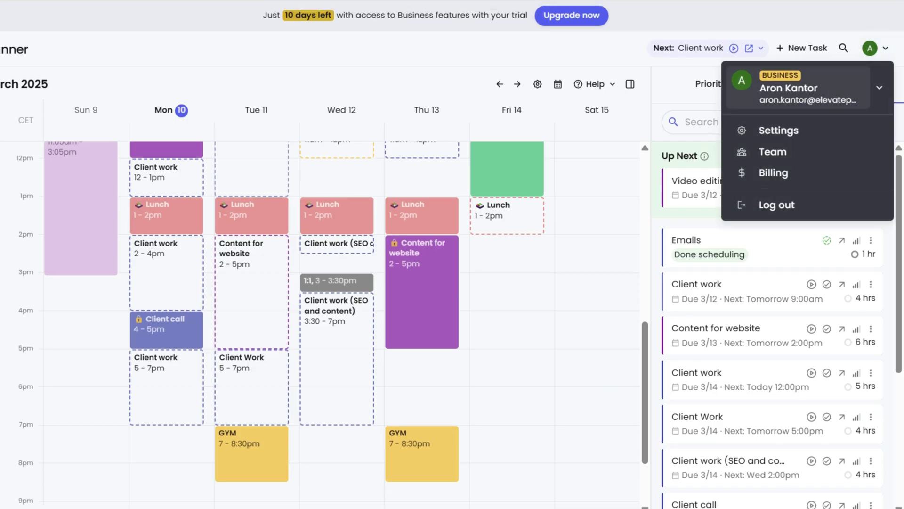
click(762, 129)
click(422, 227)
scroll(452, 254, down, 2)
click(235, 287)
scroll(452, 254, down, 3)
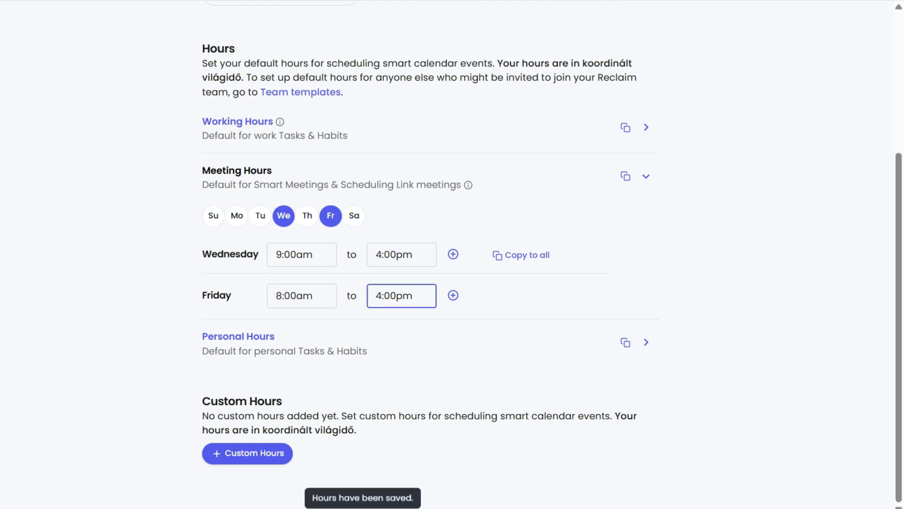
scroll(452, 254, up, 3)
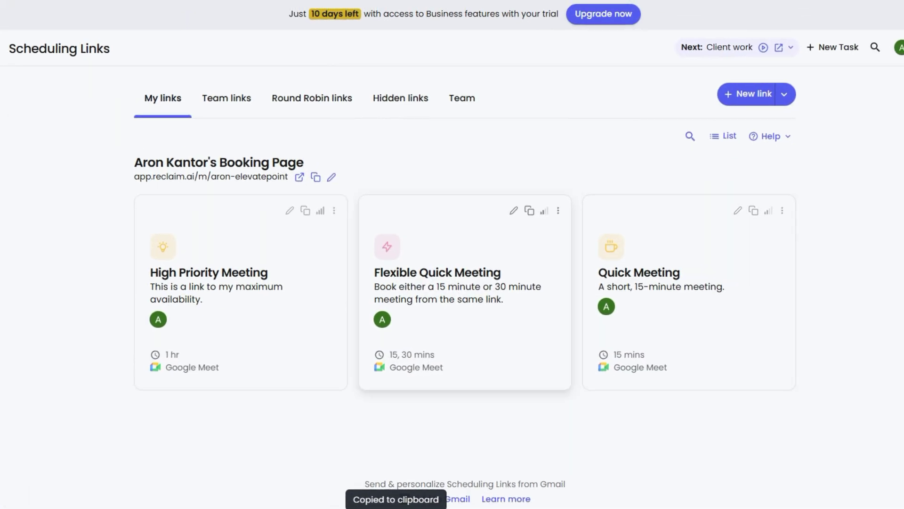
Copy the Flexible Quick Meeting scheduling link and review the available slots on its booking page.
click(466, 329)
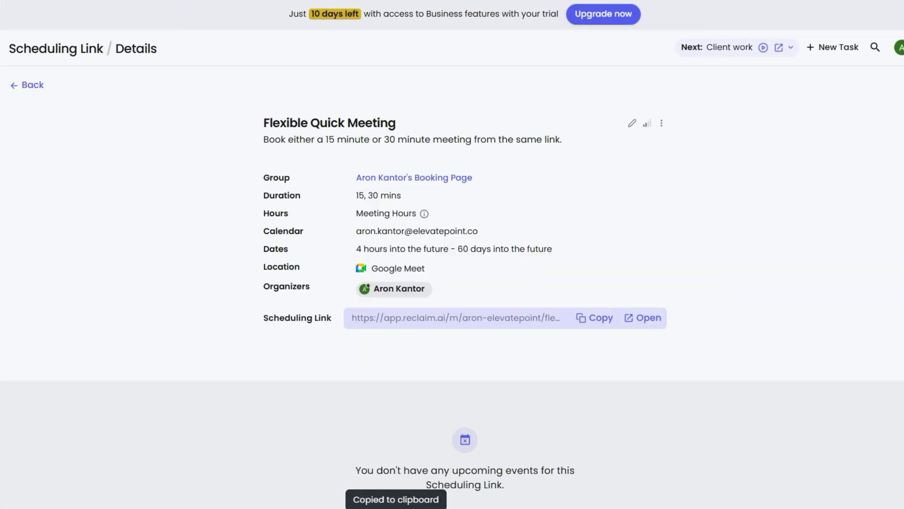
scroll(452, 254, down, 2)
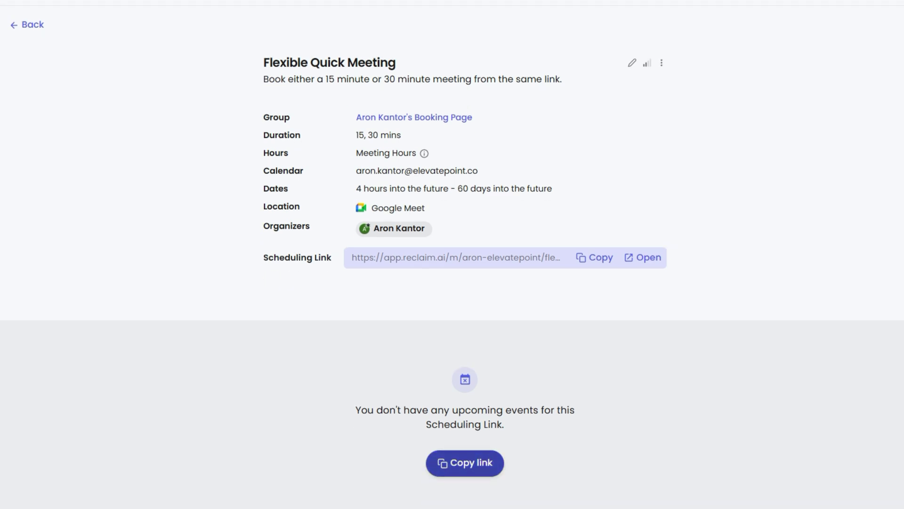
click(464, 463)
scroll(452, 254, up, 2)
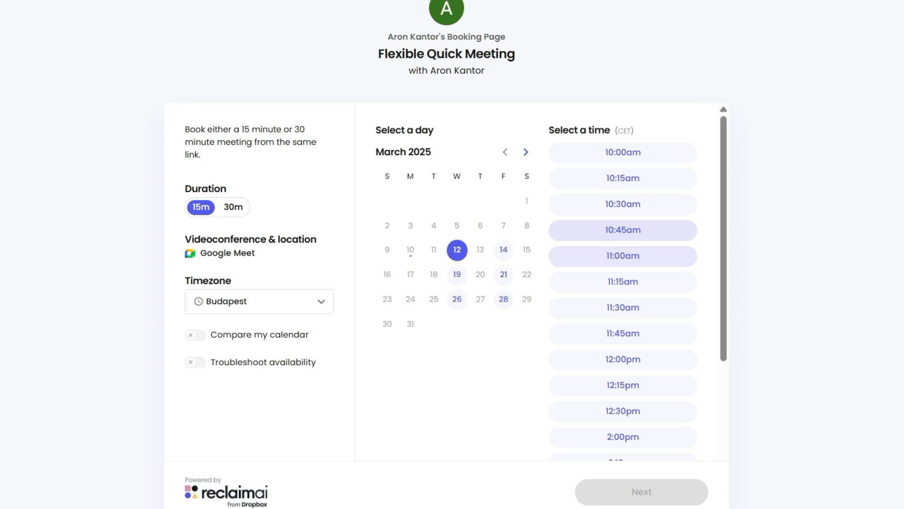
scroll(623, 264, down, 8)
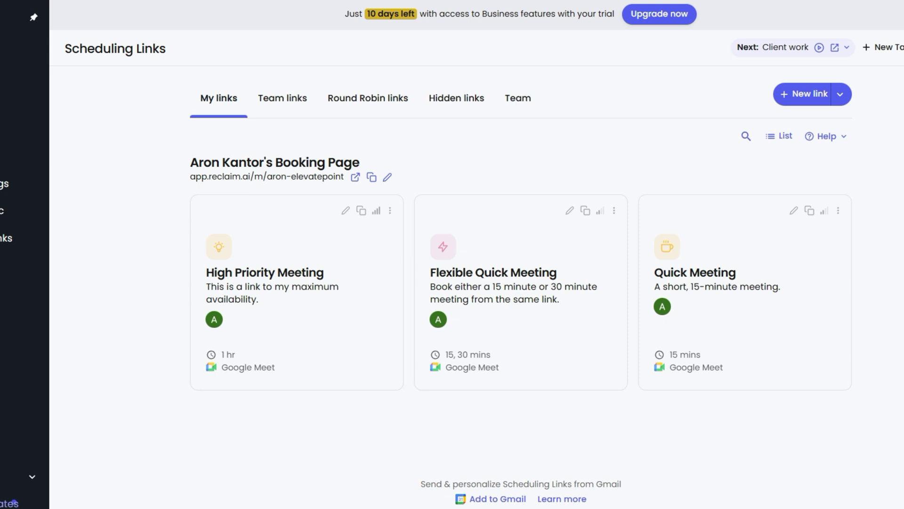
Copy the High Priority Meeting scheduling link and open its booking page.
click(296, 235)
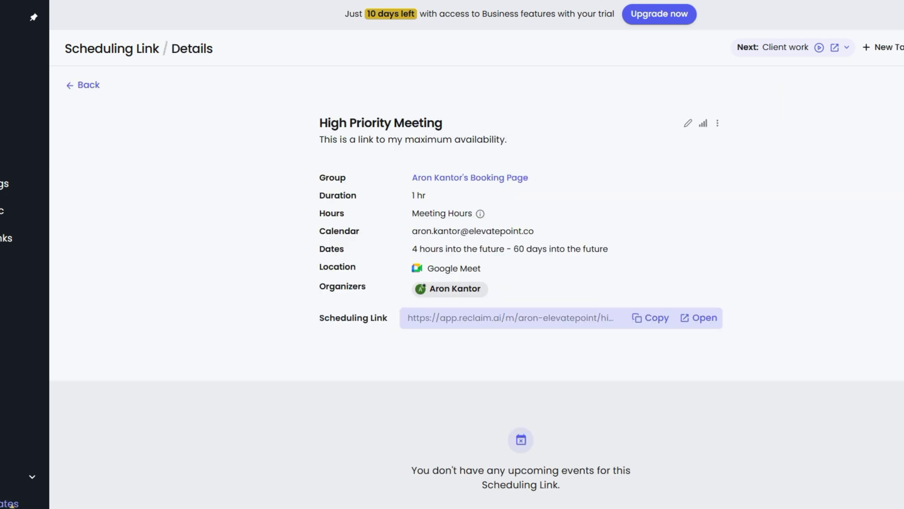
click(650, 317)
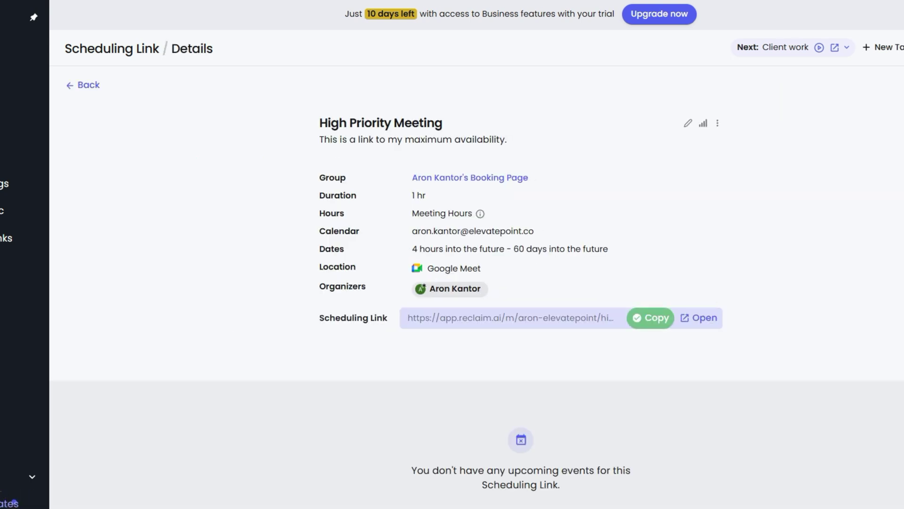
click(699, 317)
Select Friday, March 14 at 3:45pm for the High Priority Meeting and proceed to the attendee details form.
click(504, 249)
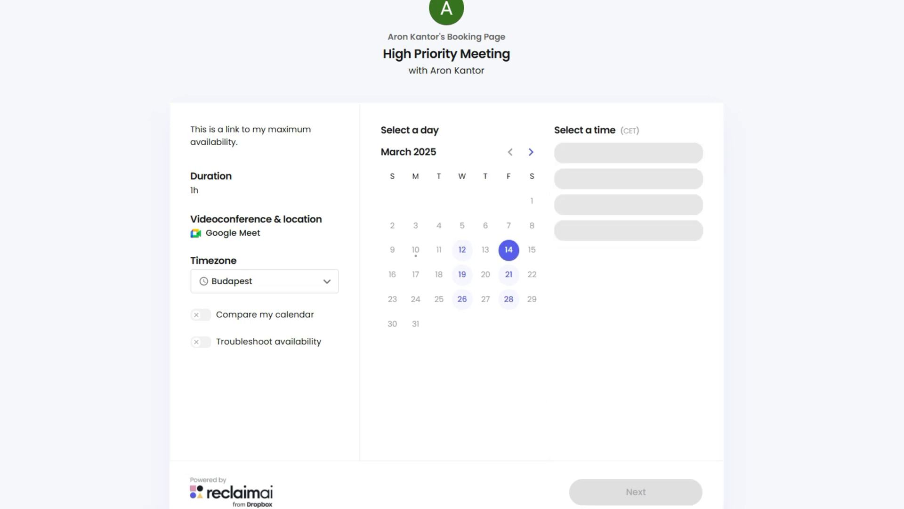
scroll(623, 255, down, 3)
click(623, 293)
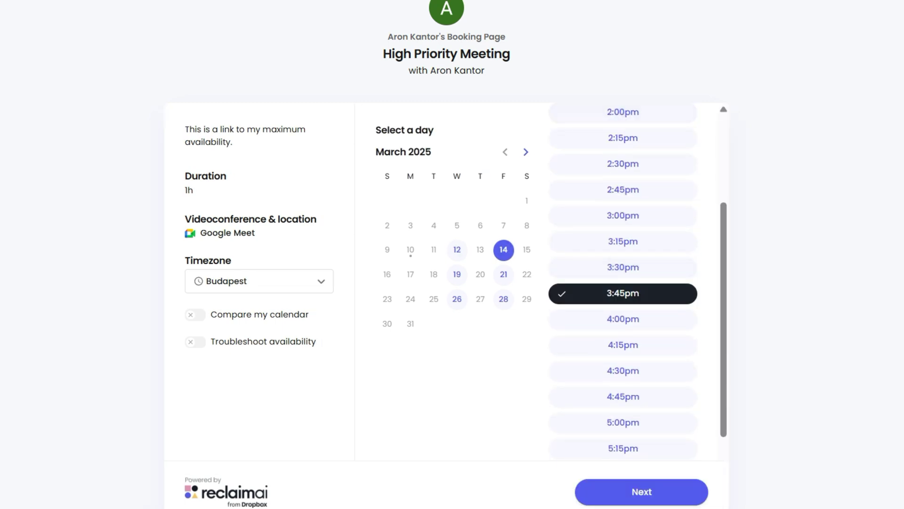
click(641, 491)
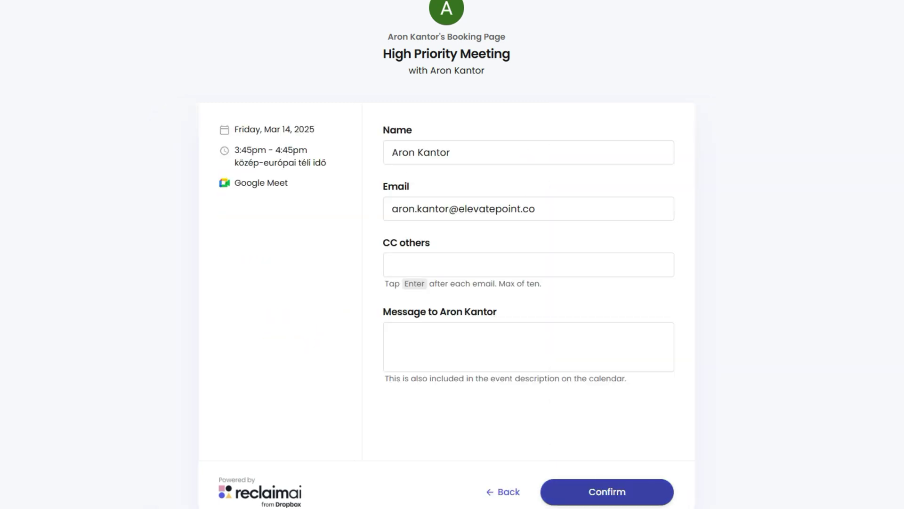